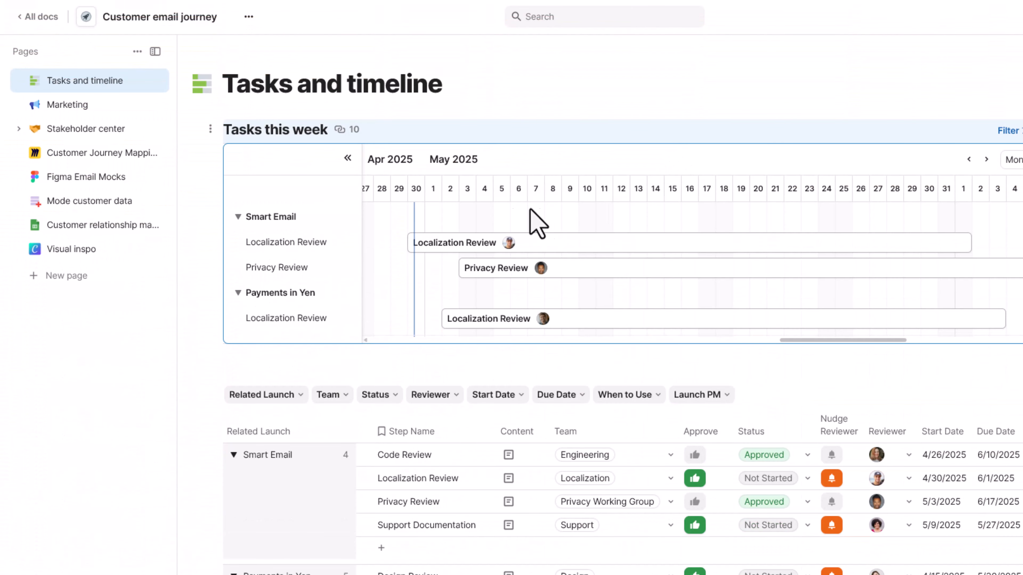
# - Visit Customer Journey Mapping, Figma Email Mocks, Customer relationship management and Visual inspo twice, ending on Visual inspo
pyautogui.click(69, 169)
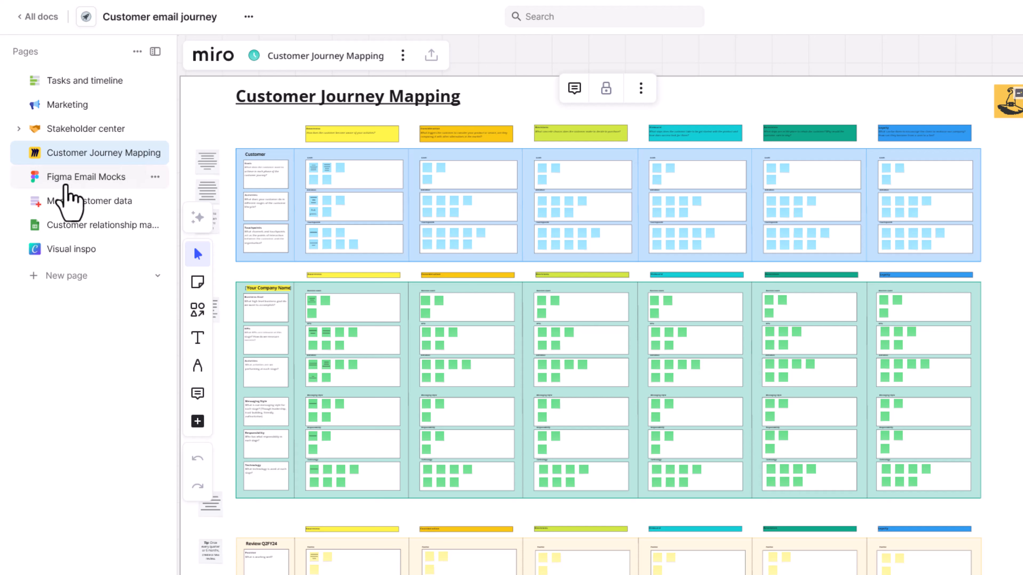
pyautogui.click(66, 186)
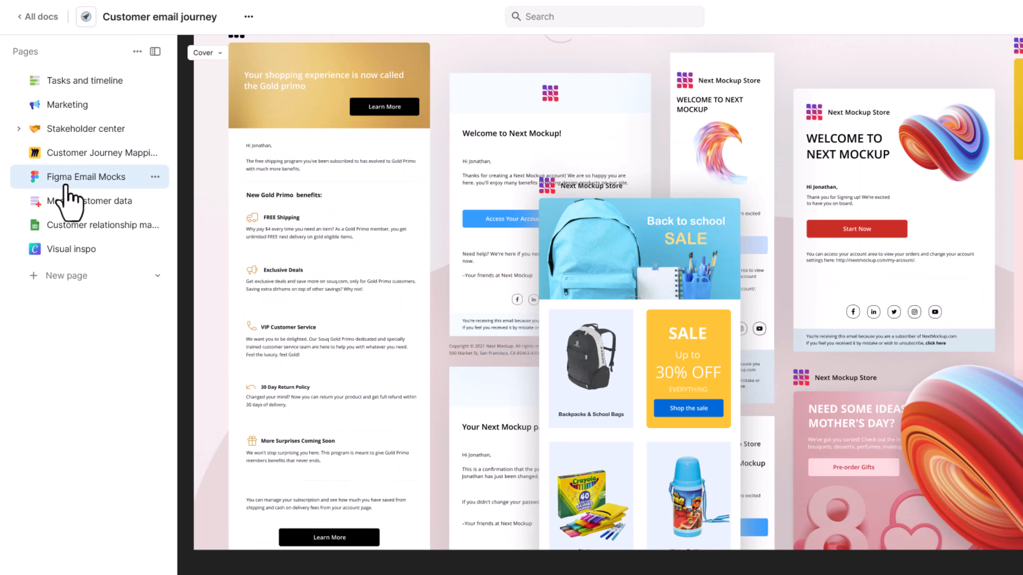
pyautogui.click(56, 227)
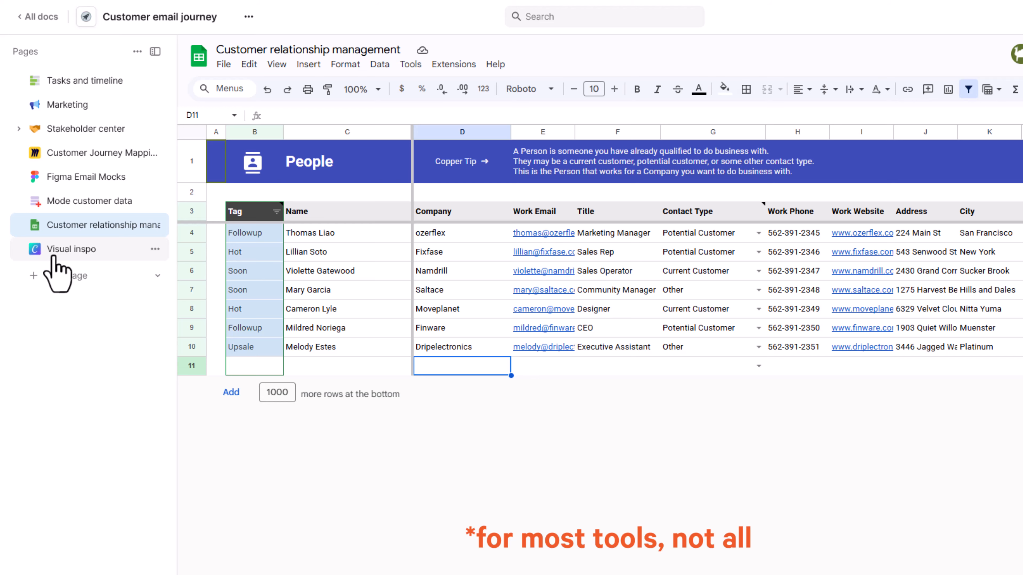
pyautogui.click(56, 258)
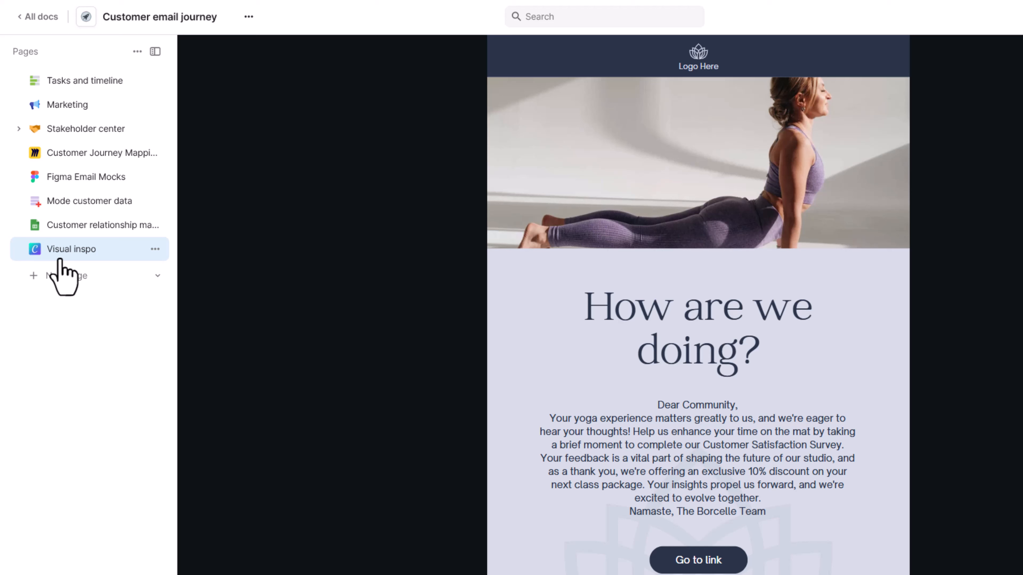
pyautogui.click(66, 157)
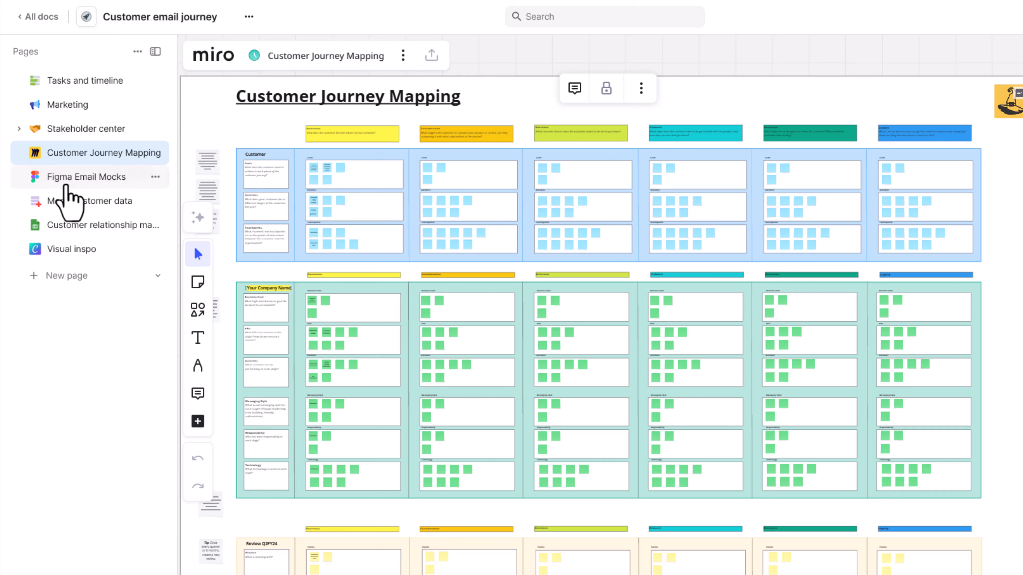
pyautogui.click(67, 187)
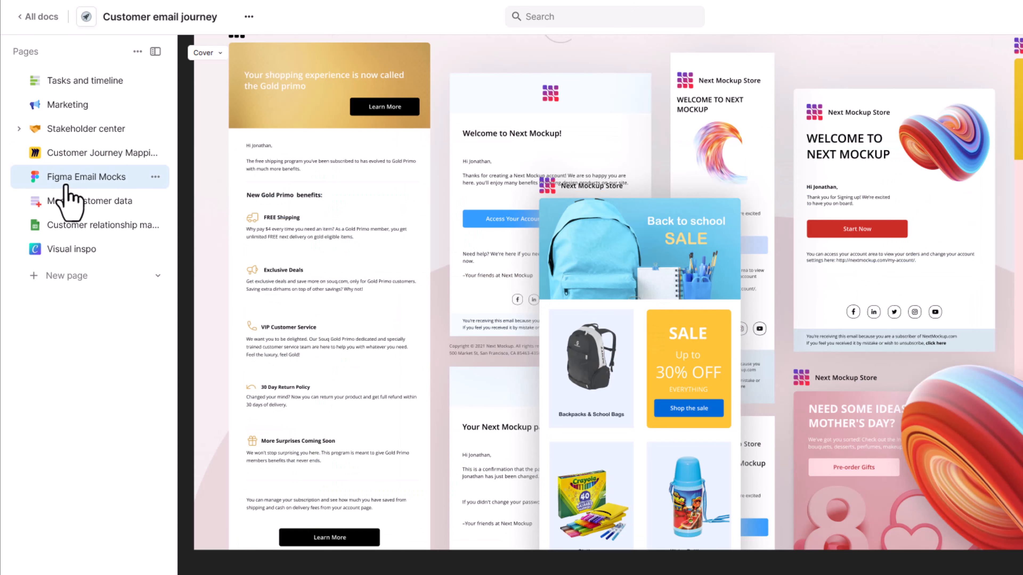
pyautogui.click(59, 230)
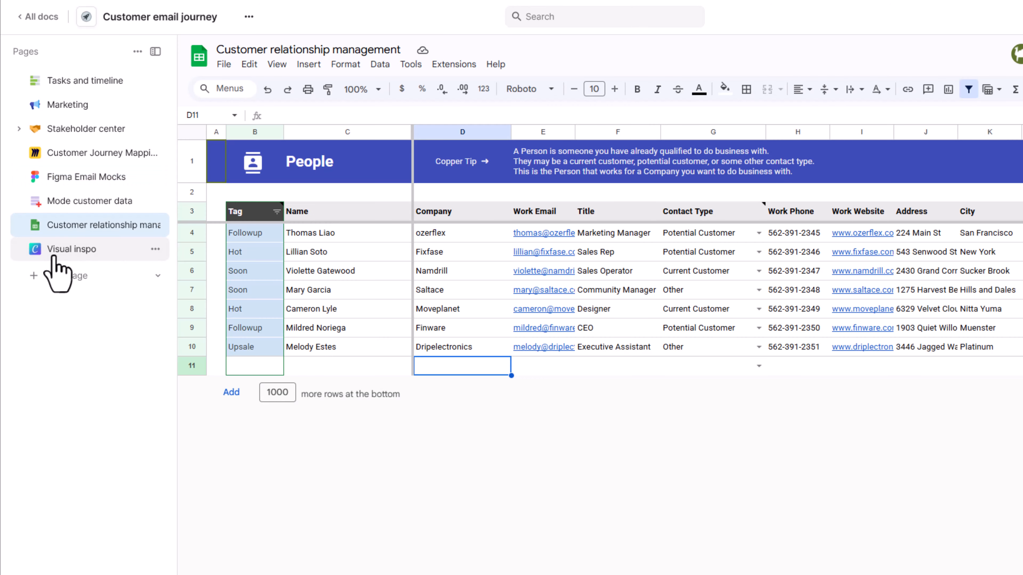
pyautogui.click(57, 258)
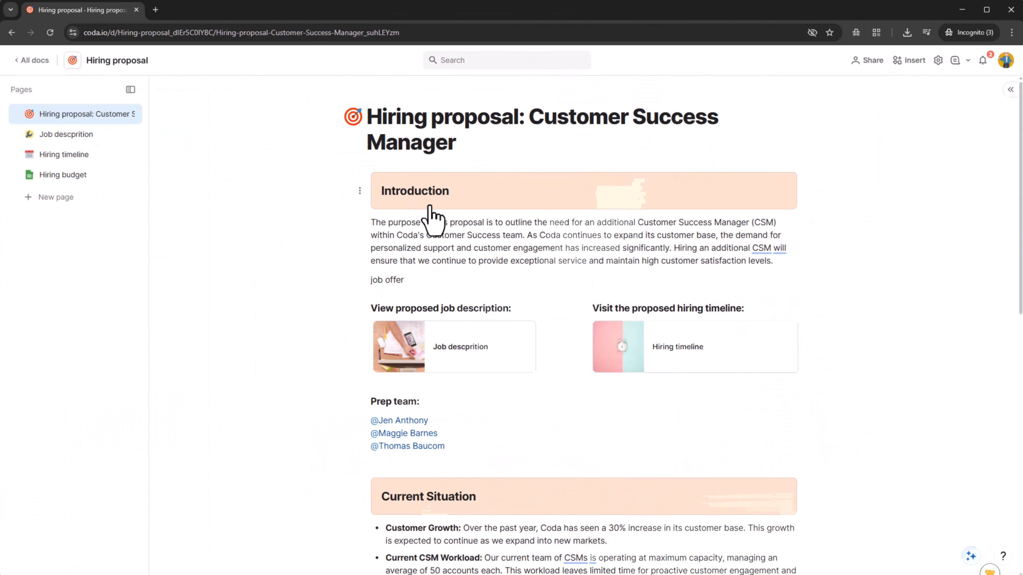
# - Browse the Job descprition and Hiring timeline pages, then open the Hiring budget spreadsheet page
pyautogui.click(74, 137)
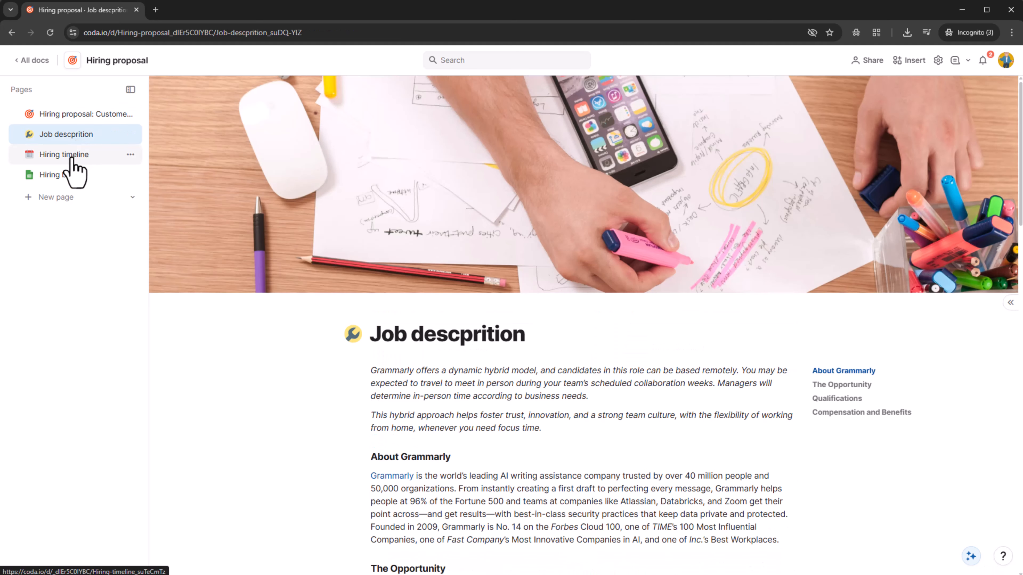
pyautogui.click(73, 158)
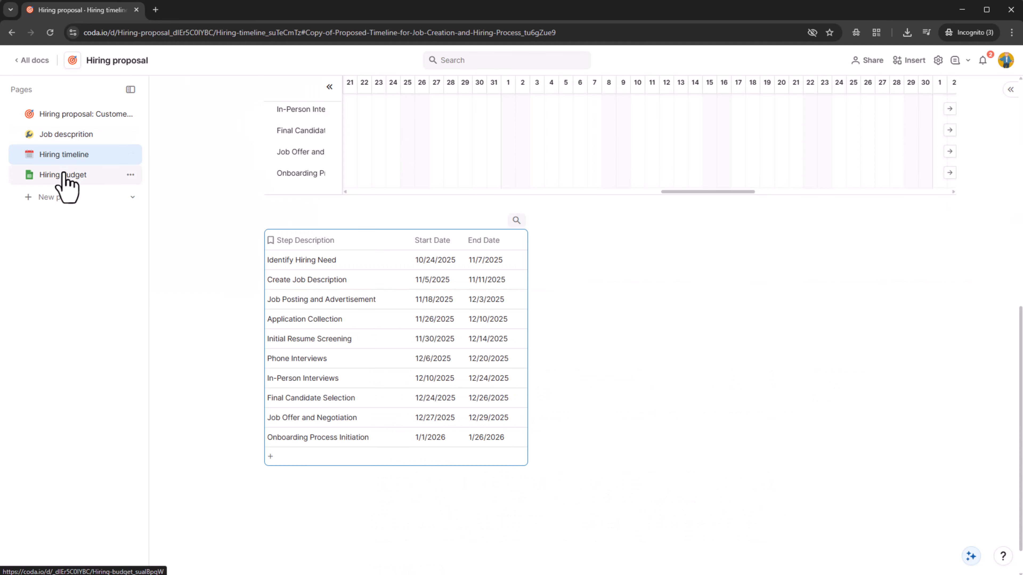
pyautogui.click(64, 175)
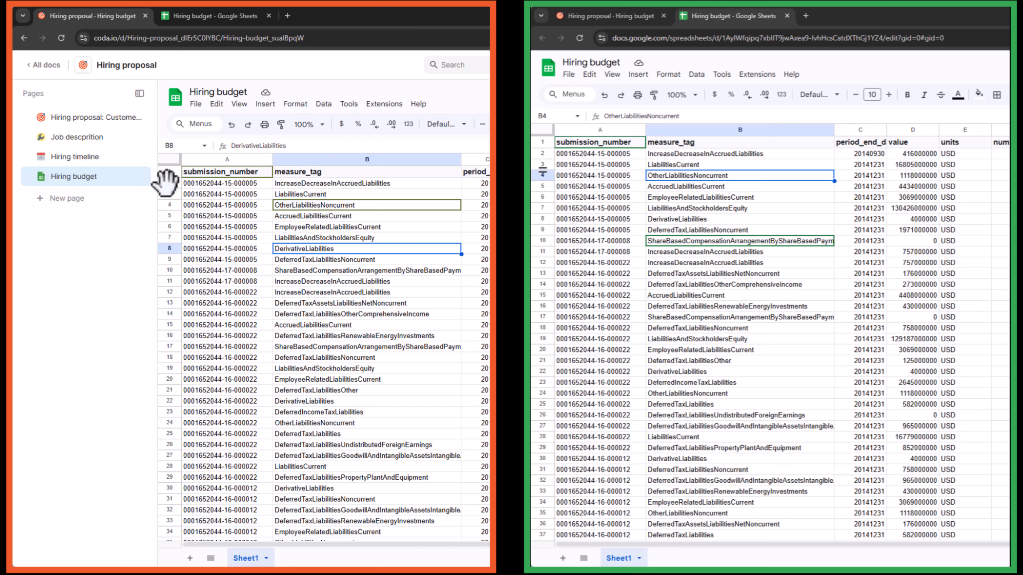
# - Delete rows 2–26 from the embedded Hiring budget sheet
pyautogui.click(168, 183)
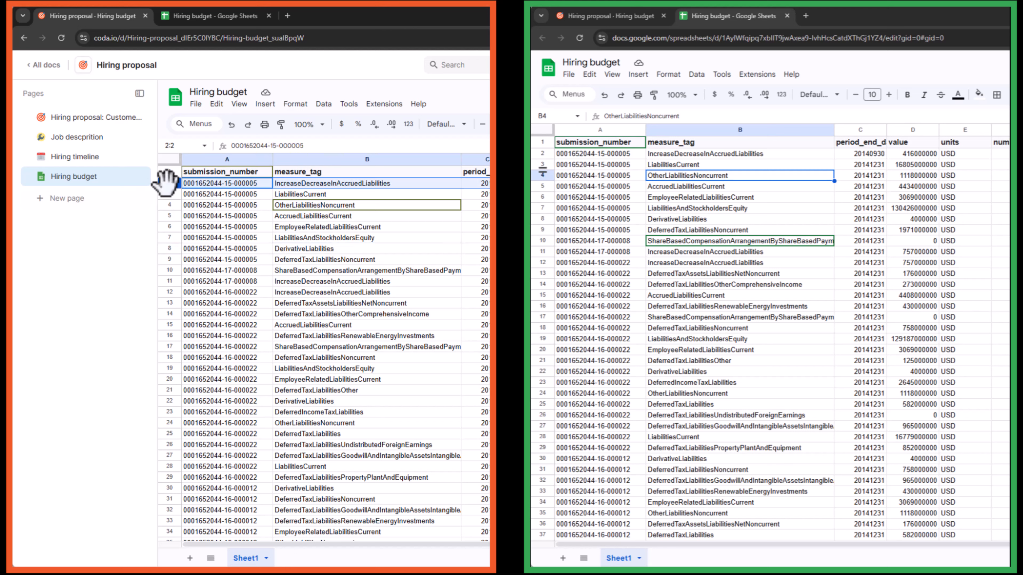
pyautogui.keyDown('shift'); pyautogui.click(169, 445); pyautogui.keyUp('shift')
pyautogui.rightClick(252, 346)
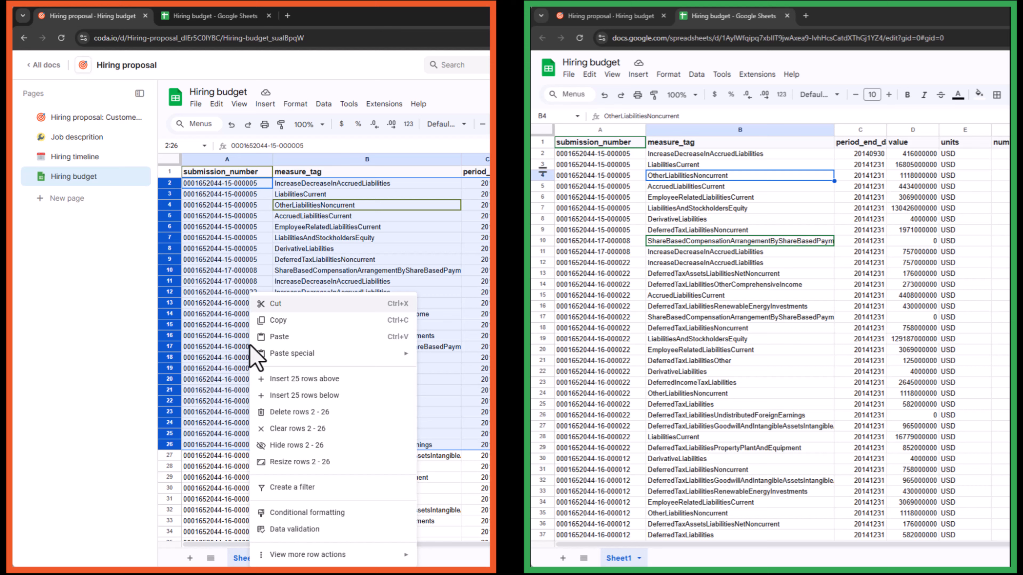
pyautogui.click(282, 413)
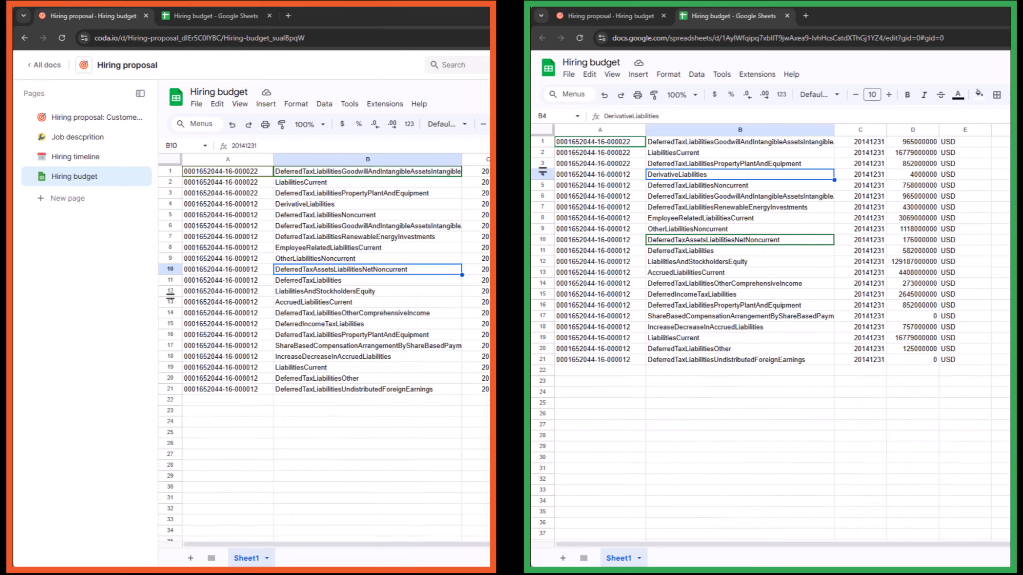
# - Delete column A from the synced Google Sheets copy of the budget
pyautogui.click(587, 414)
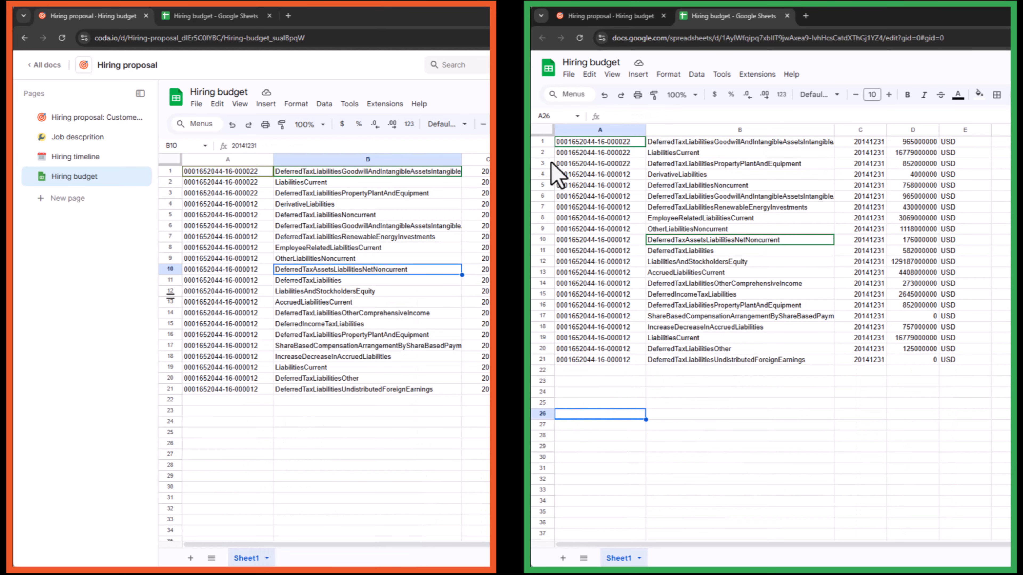
pyautogui.click(590, 129)
pyautogui.rightClick(591, 128)
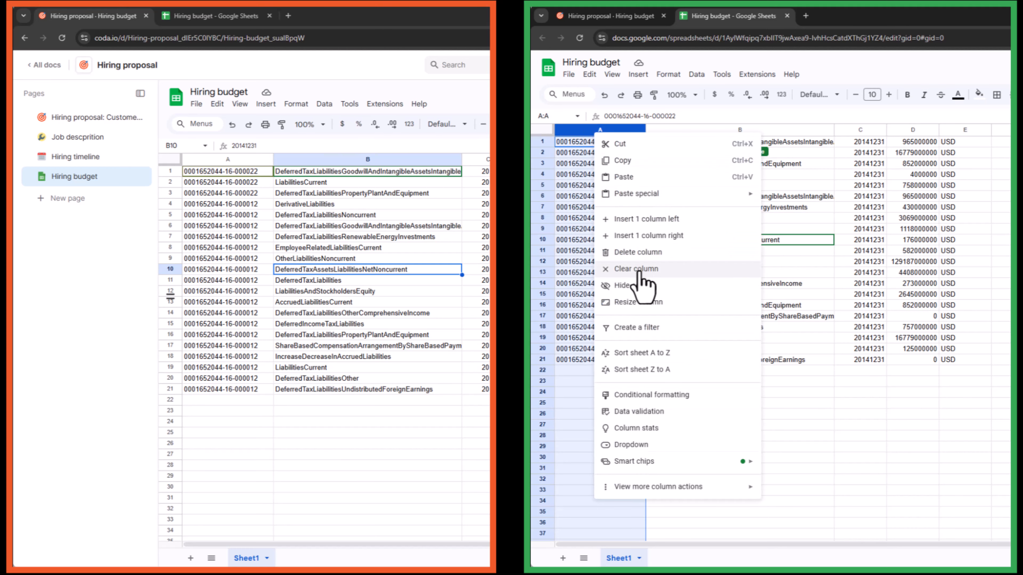
pyautogui.click(660, 252)
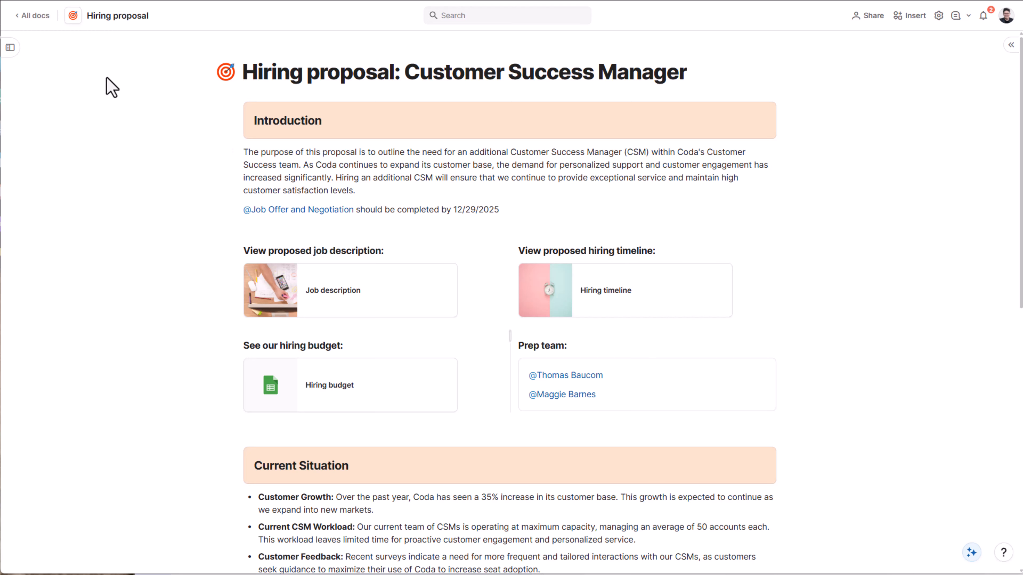
# - Add and then delete an Untitled page, and reveal the new sync page and page embed options
pyautogui.click(11, 49)
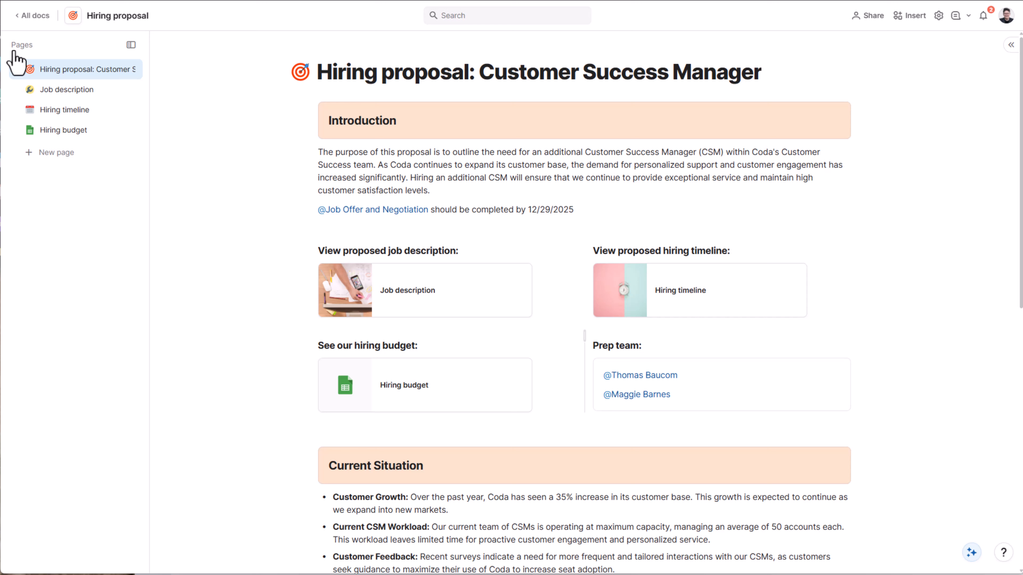
pyautogui.click(57, 152)
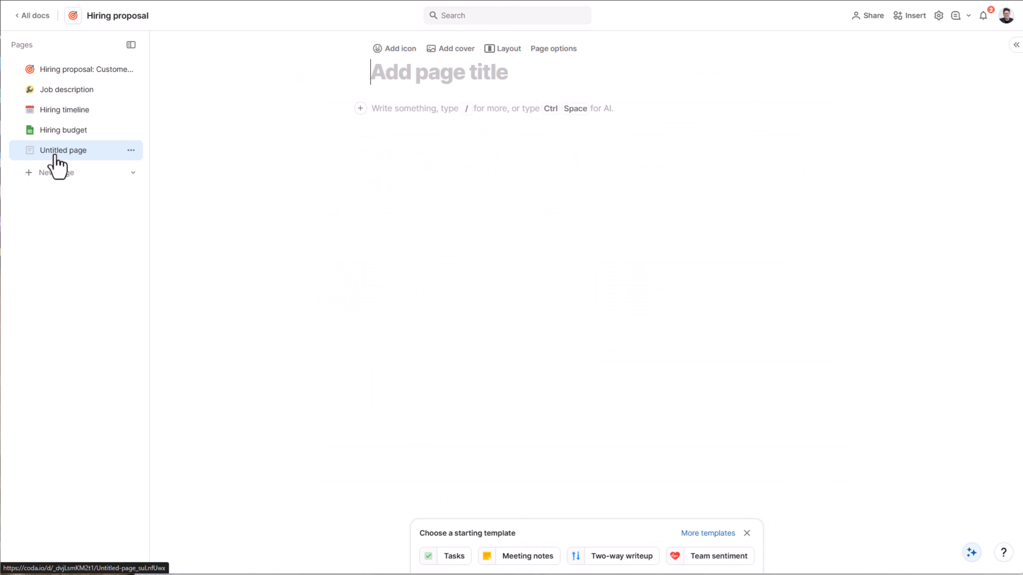
pyautogui.click(131, 150)
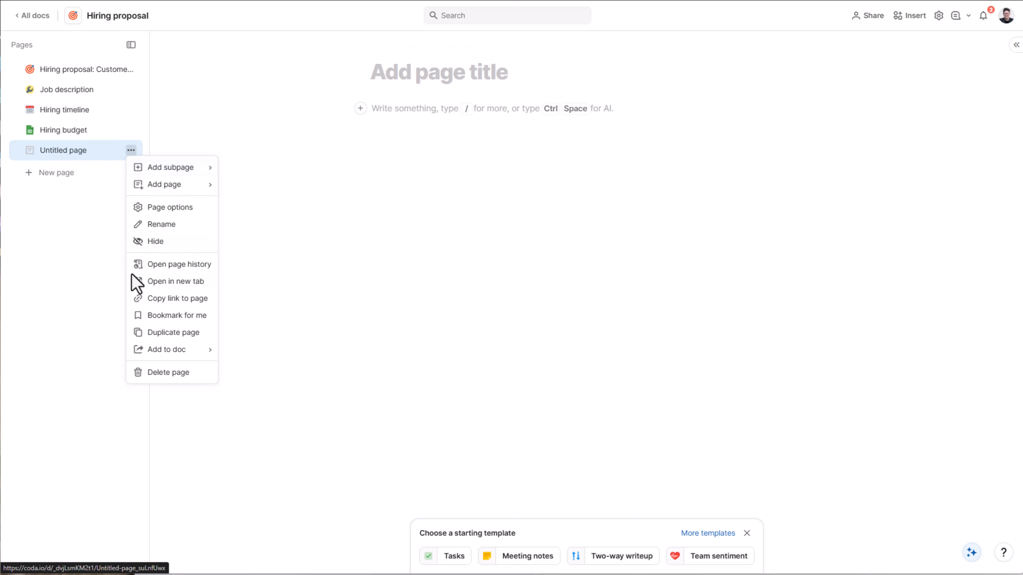
pyautogui.click(174, 377)
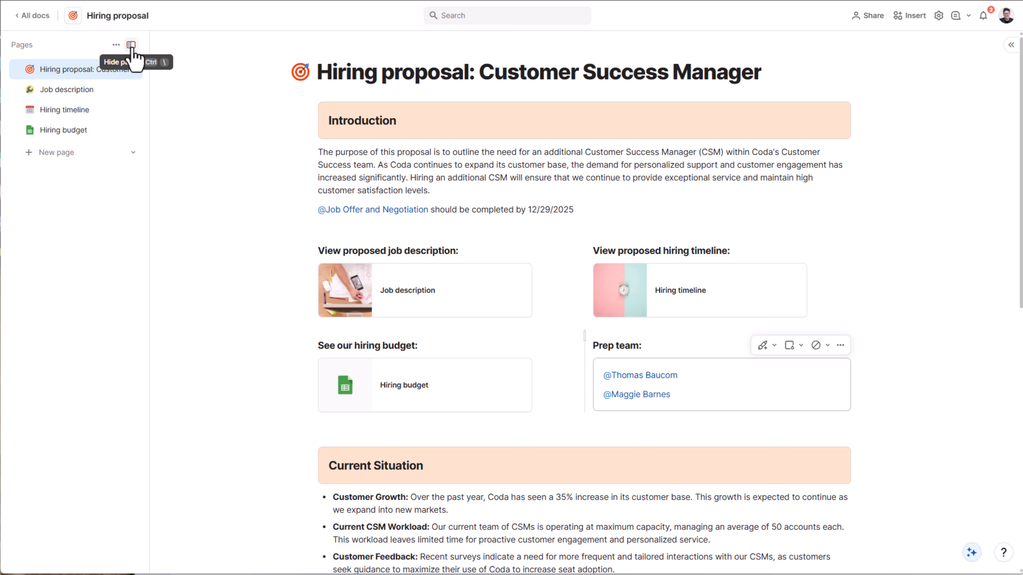
pyautogui.click(134, 158)
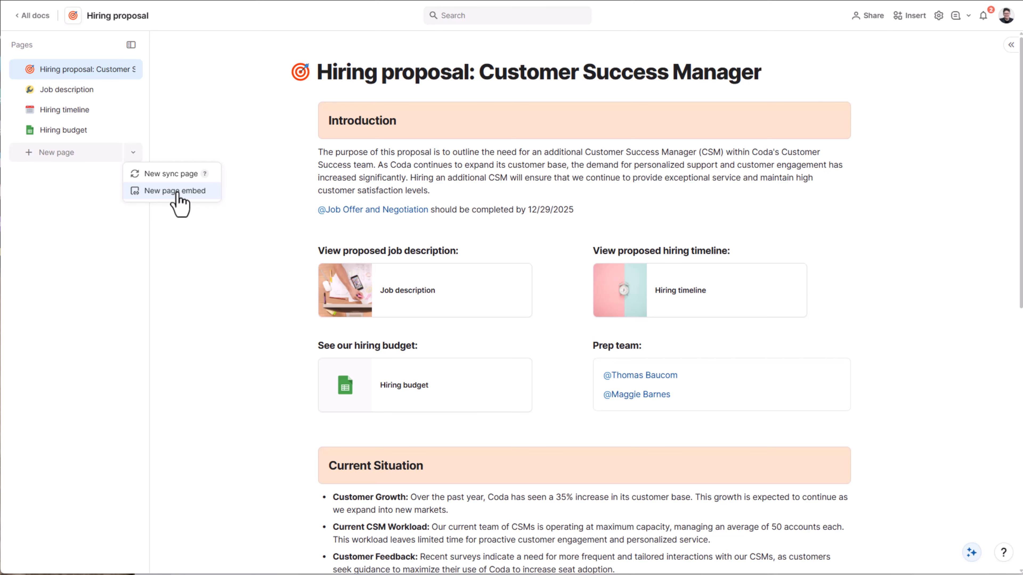
# - Create a 'New onboarding flow' page embedding the pasted Miro board link
pyautogui.click(177, 192)
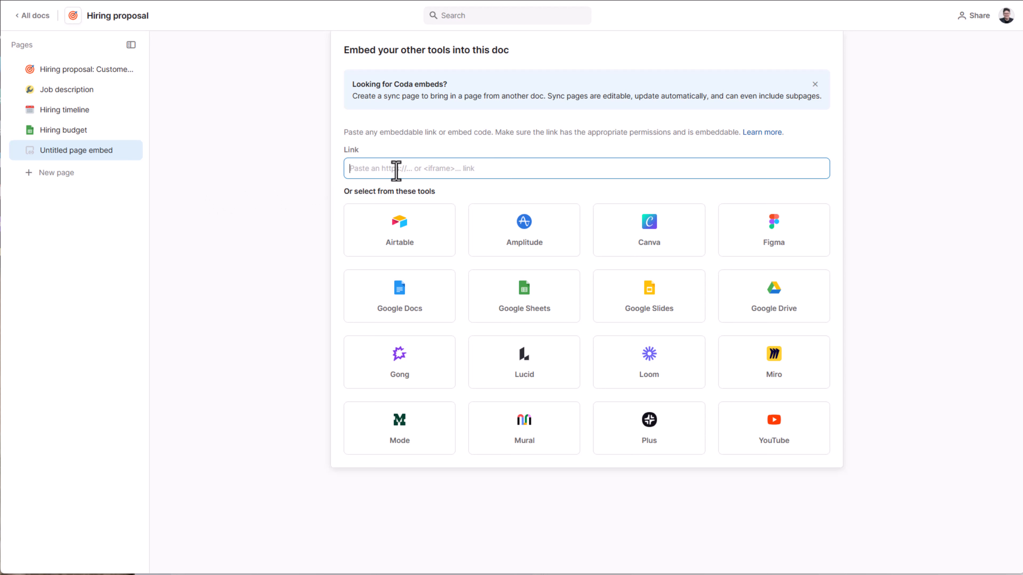
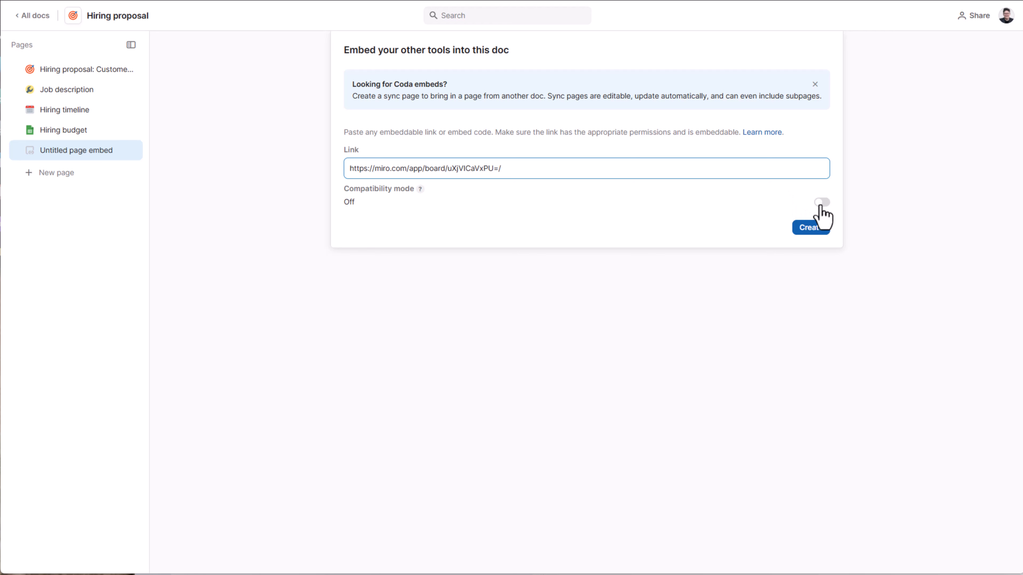
pyautogui.click(814, 228)
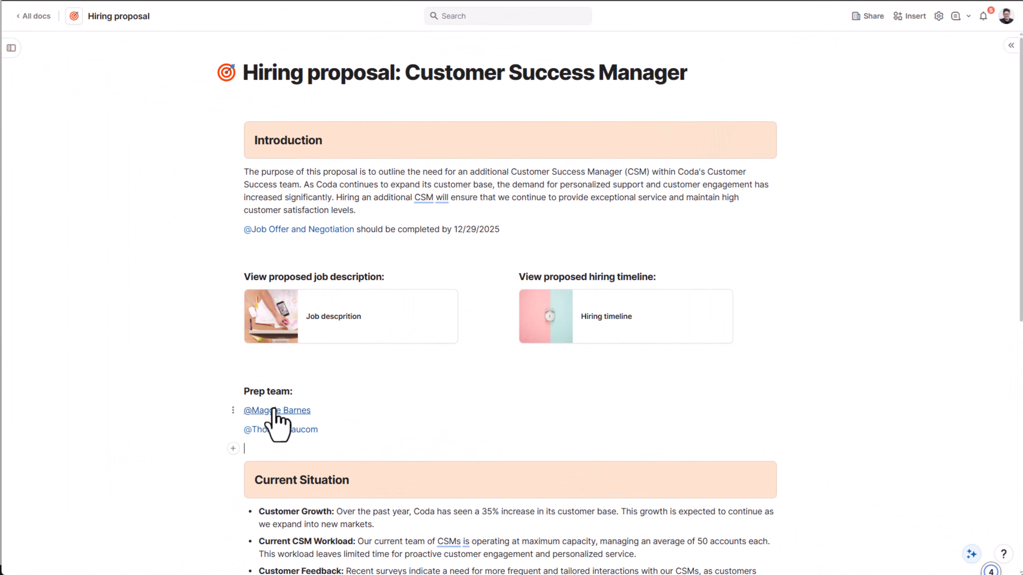
pyautogui.moveTo(274, 410)
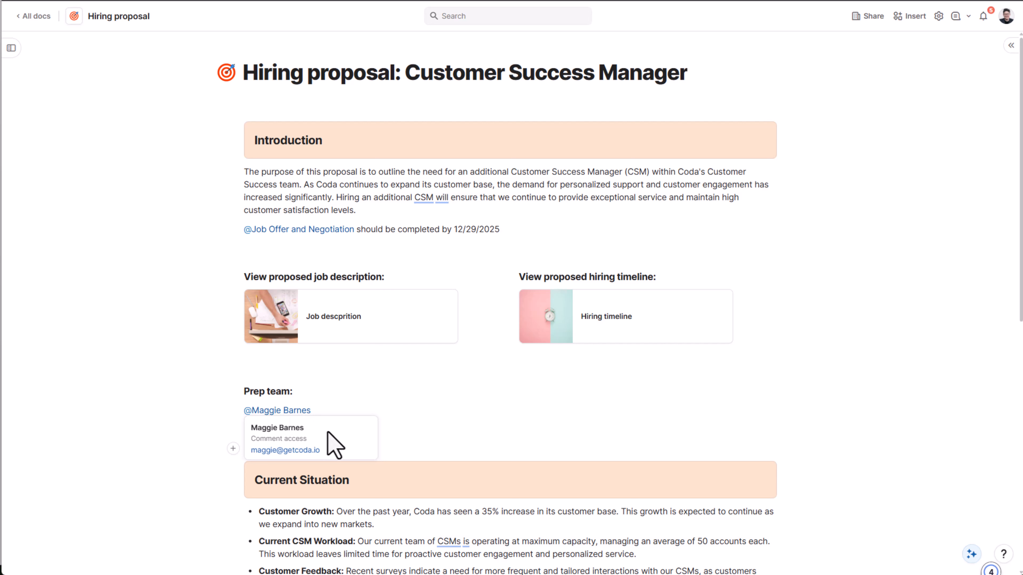
pyautogui.moveTo(321, 456)
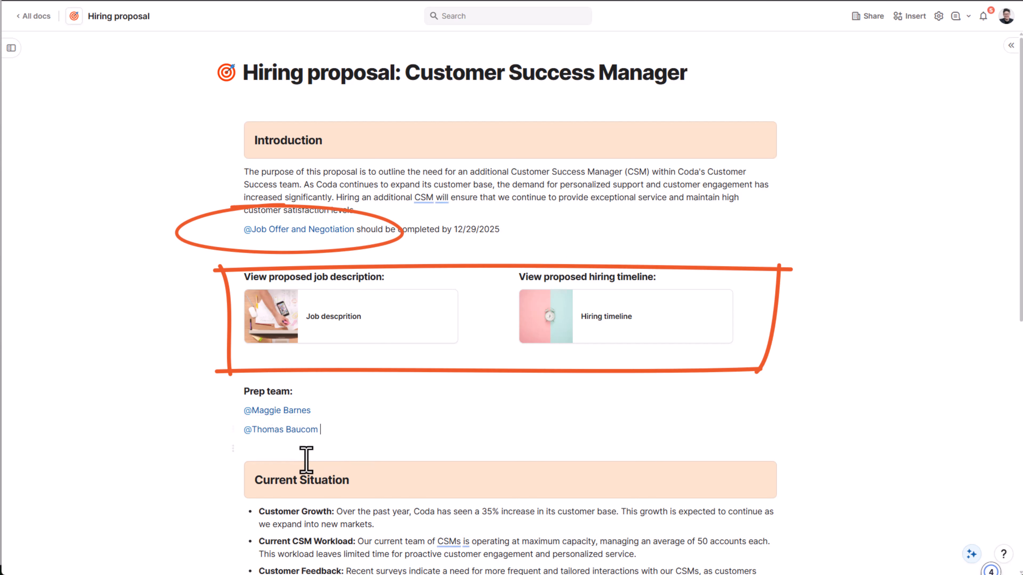
pyautogui.click(276, 454)
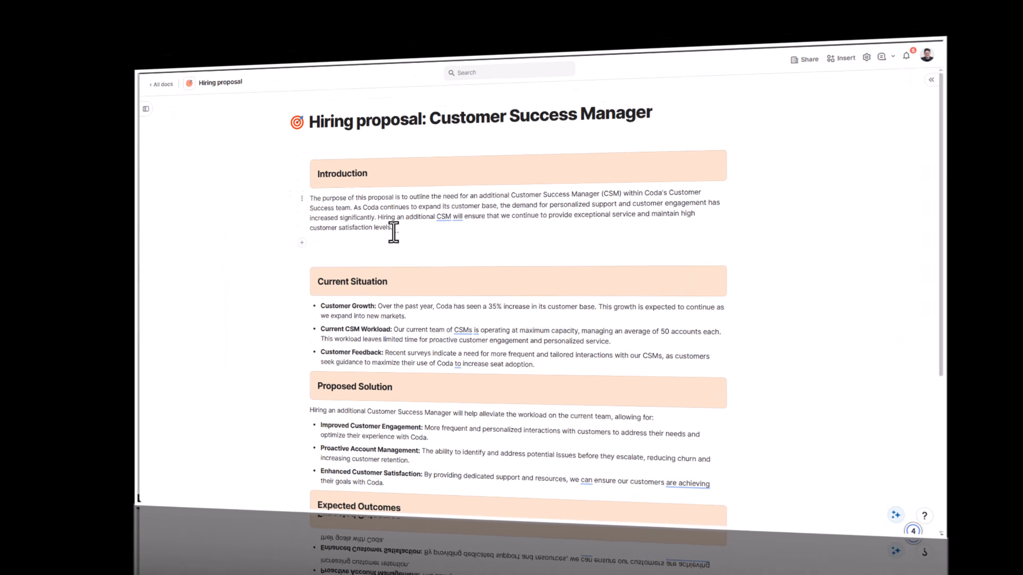
# - Mention Job Offer and Negotiation, noting it should be completed by 12/29/2025
pyautogui.write('@job')
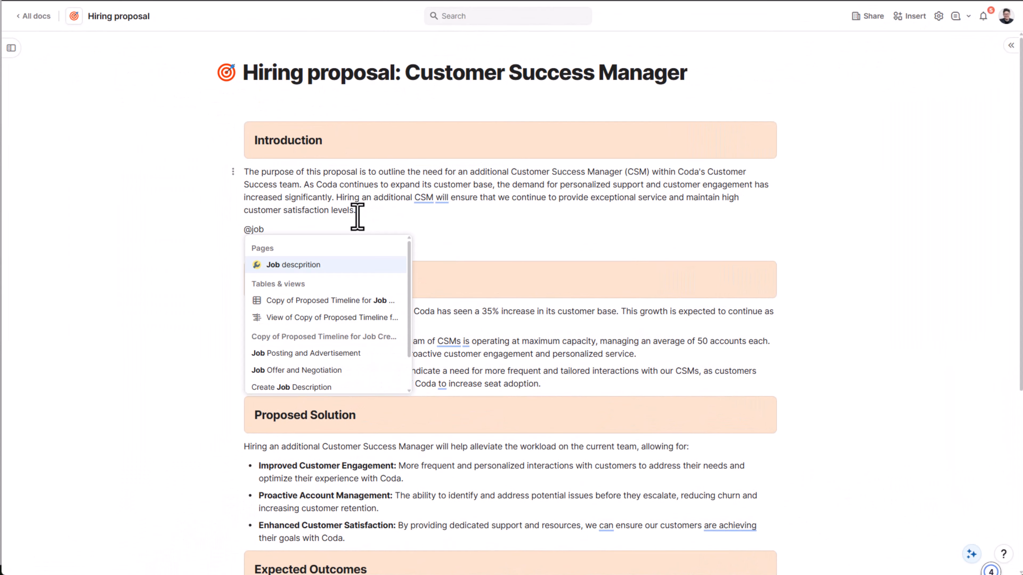
pyautogui.click(304, 373)
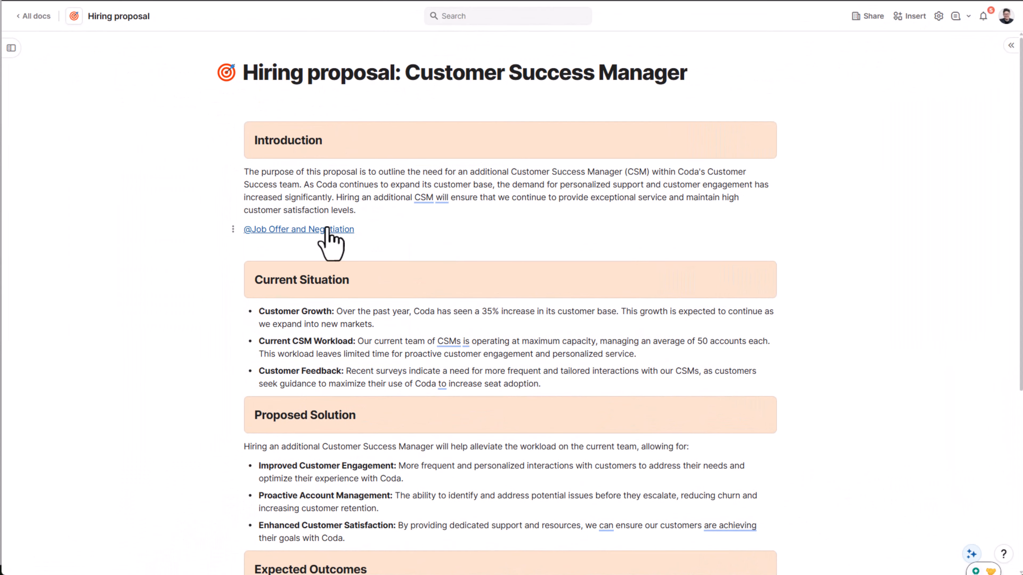
pyautogui.write('should be completed by 12/29/2025')
pyautogui.press('Return')
pyautogui.press('Return')
# - Add a bold heading line 'View job description:'
pyautogui.write('View job description:')
pyautogui.press('Return')
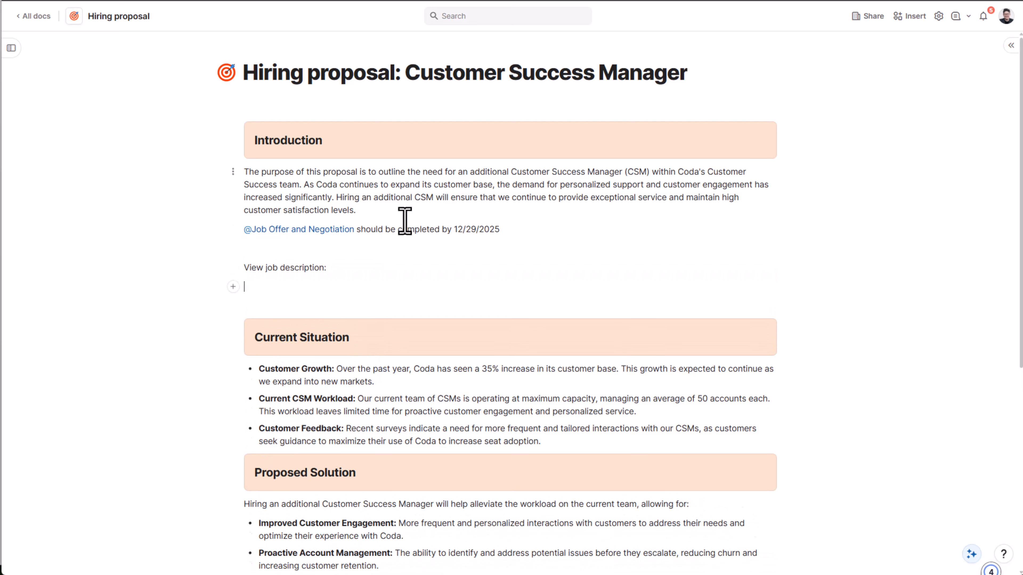
pyautogui.click(232, 269)
pyautogui.click(354, 279)
pyautogui.press('Return')
# - Add bold 'View proposed hiring timeline:' heading in a right column and insert 'proposed' into the job heading
pyautogui.write('View proposed hiring timeline:')
pyautogui.click(233, 296)
pyautogui.click(354, 306)
pyautogui.click(267, 278)
pyautogui.write('proposed')
pyautogui.moveTo(233, 297); pyautogui.dragTo(757, 282)
pyautogui.click(284, 294)
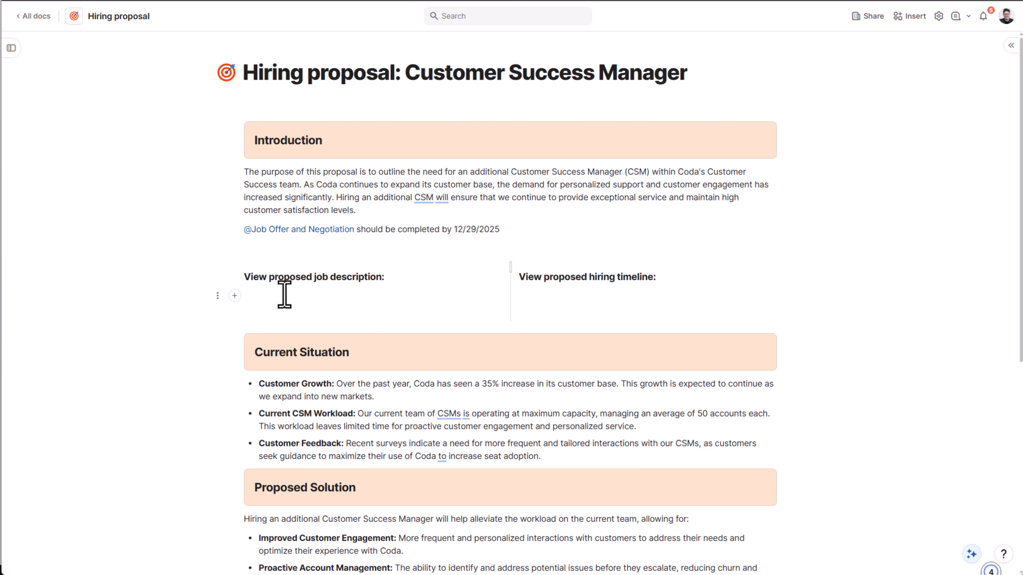
pyautogui.write('@jonb')
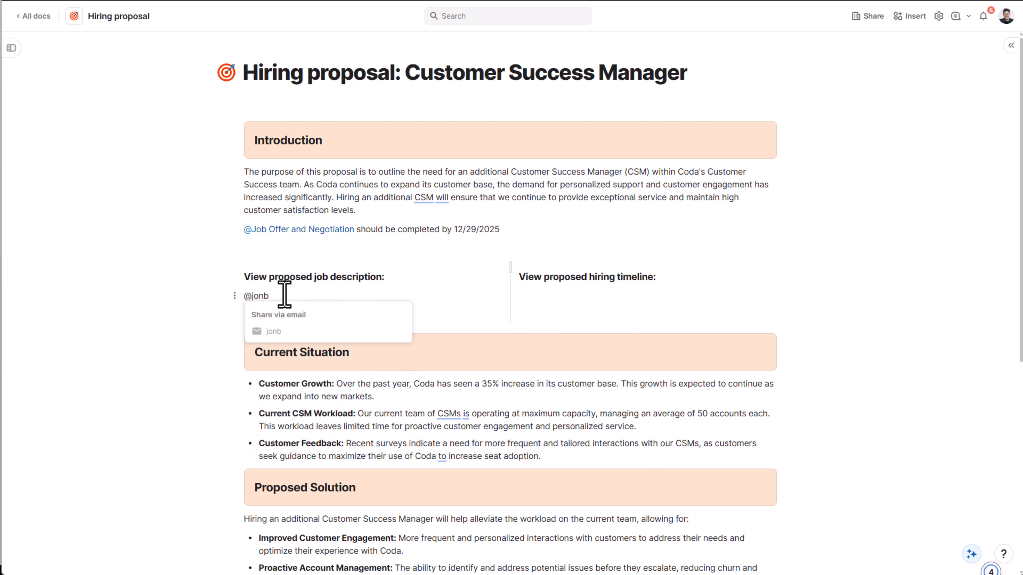
pyautogui.press('BackSpace')
pyautogui.press('BackSpace')
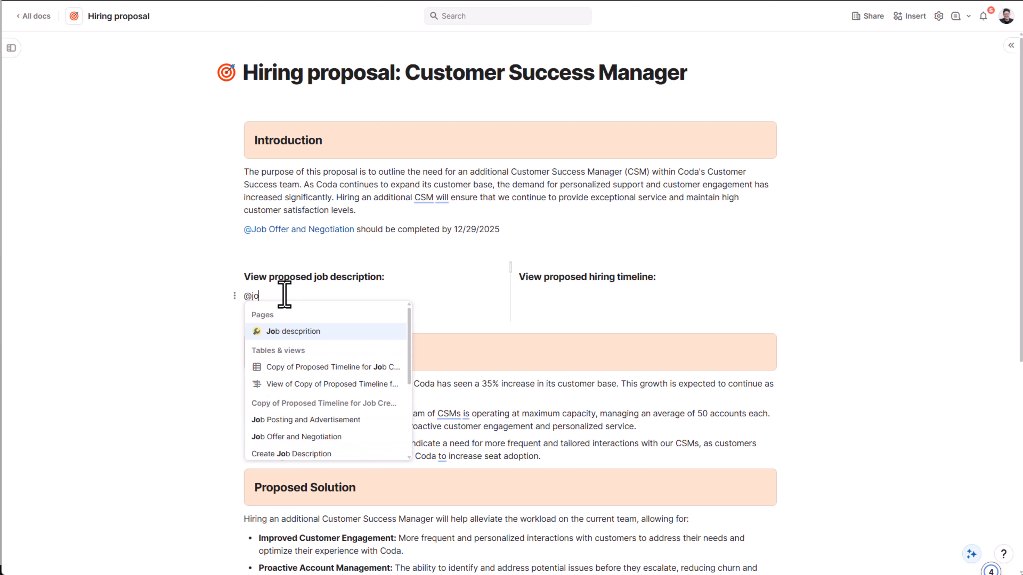
pyautogui.write('b')
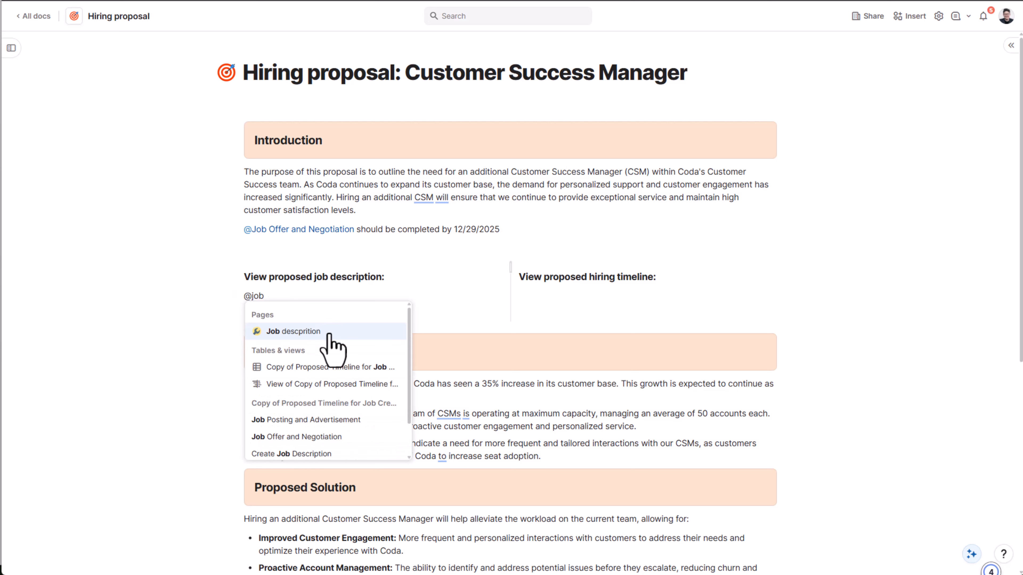
pyautogui.click(304, 332)
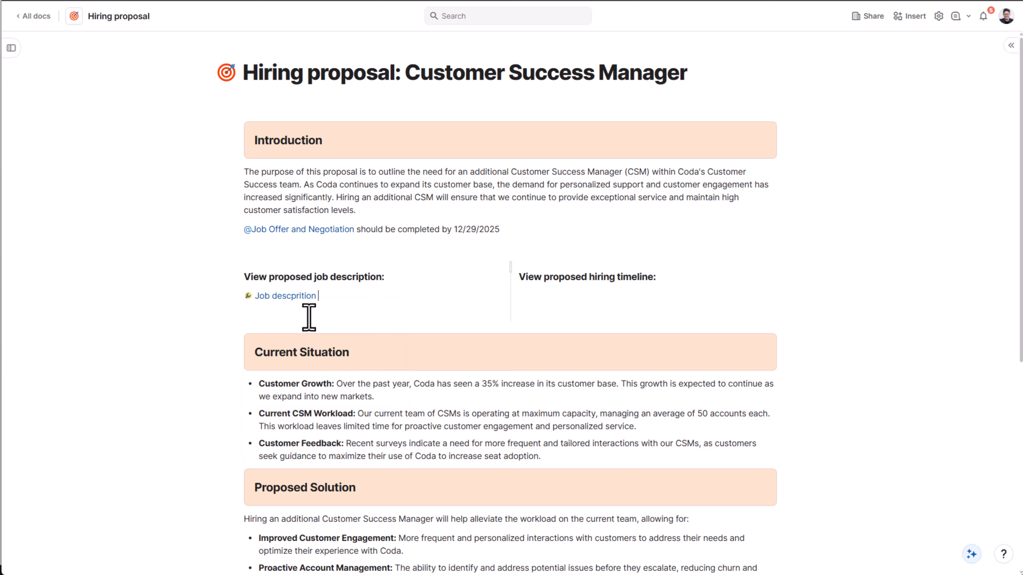
pyautogui.moveTo(302, 299)
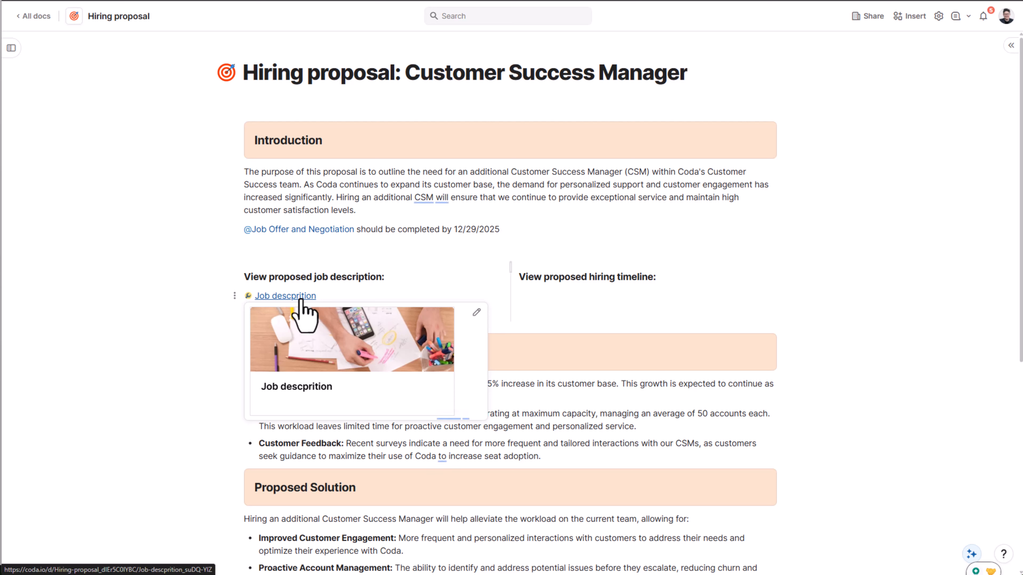
pyautogui.rightClick(301, 300)
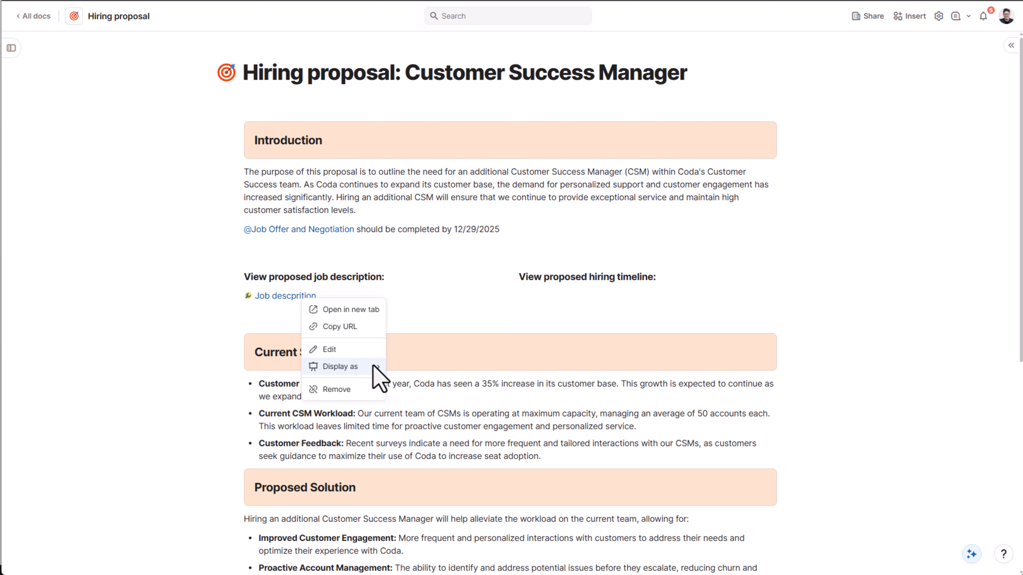
pyautogui.moveTo(373, 367)
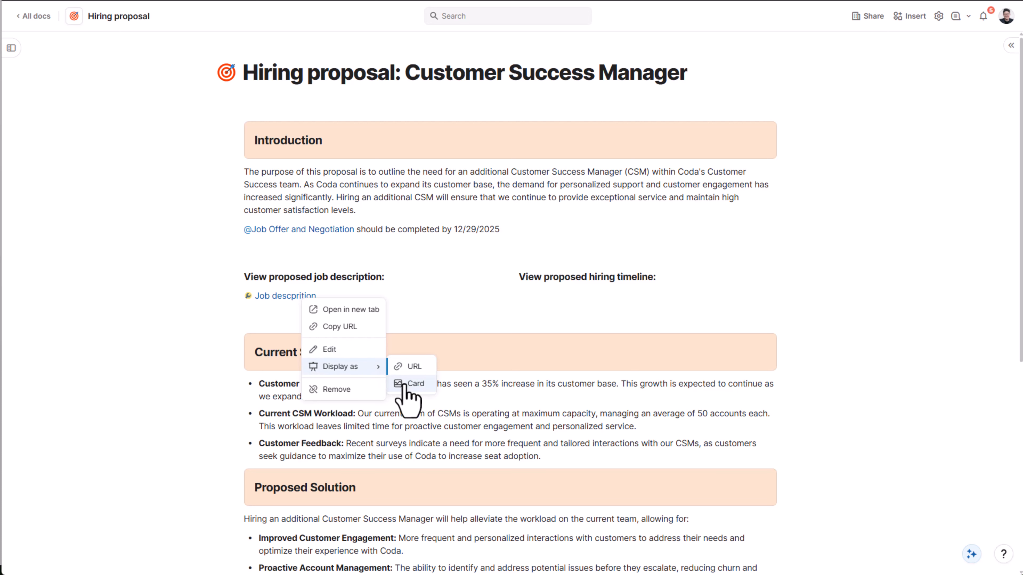
pyautogui.click(406, 383)
pyautogui.click(538, 297)
# - Insert a Hiring timeline page mention under its heading, shown as a card
pyautogui.write('@hiring')
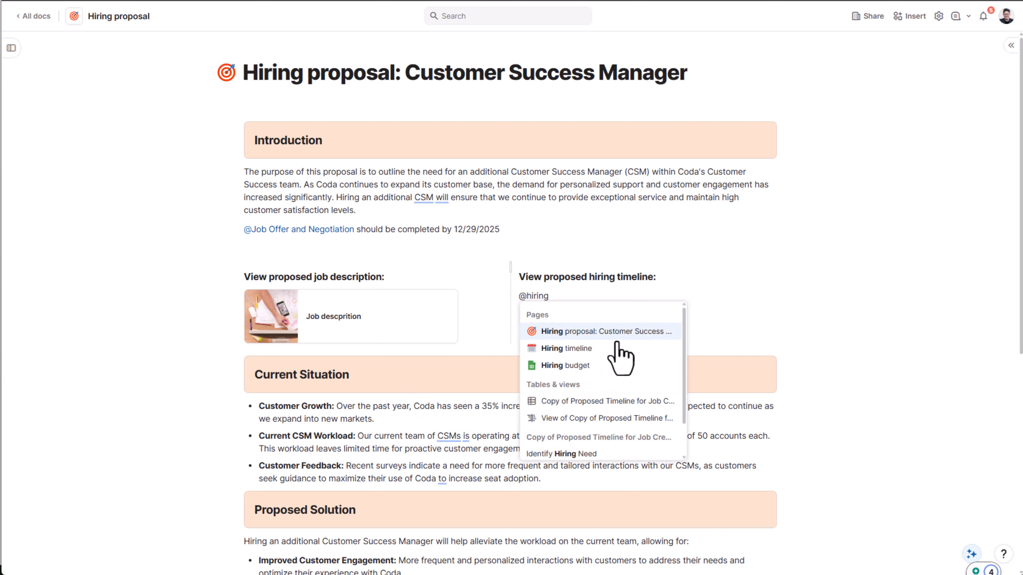
pyautogui.click(616, 348)
pyautogui.click(285, 367)
# - Add 'Prep team:' as a bold H3 heading
pyautogui.write('Prep')
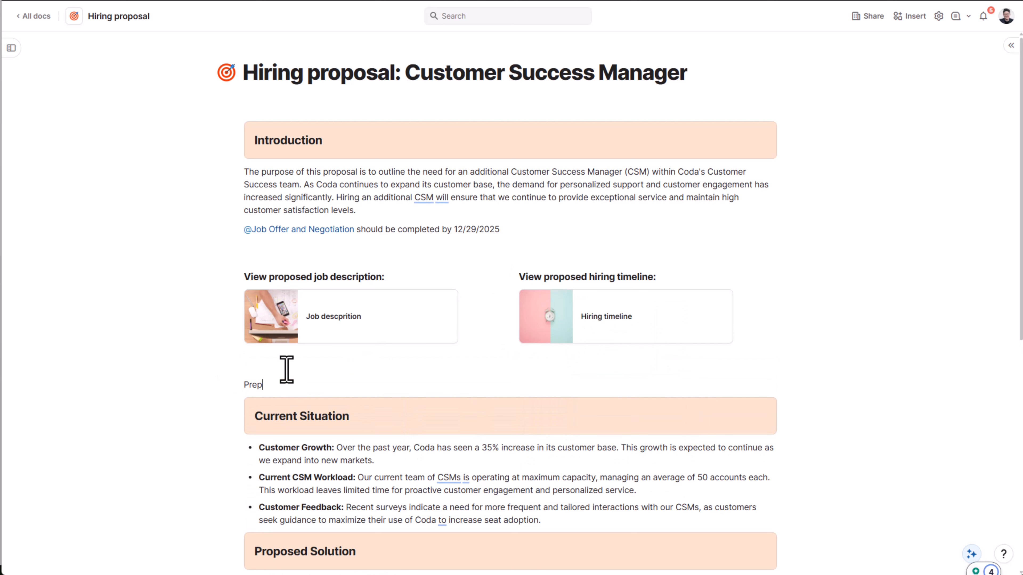
pyautogui.write(' team:')
pyautogui.hotkey('shift', 'Home')
pyautogui.click(169, 367)
pyautogui.click(231, 400)
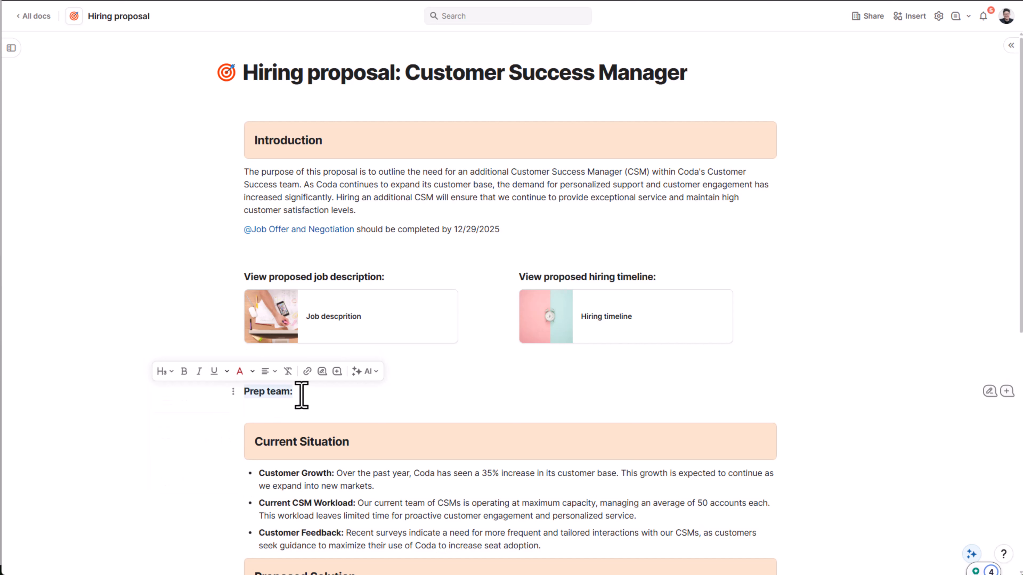
pyautogui.click(302, 395)
pyautogui.press('Return')
# - Mention two prep team members on separate lines, then start typing 'Learn about the hiring budget in the'
pyautogui.write('@')
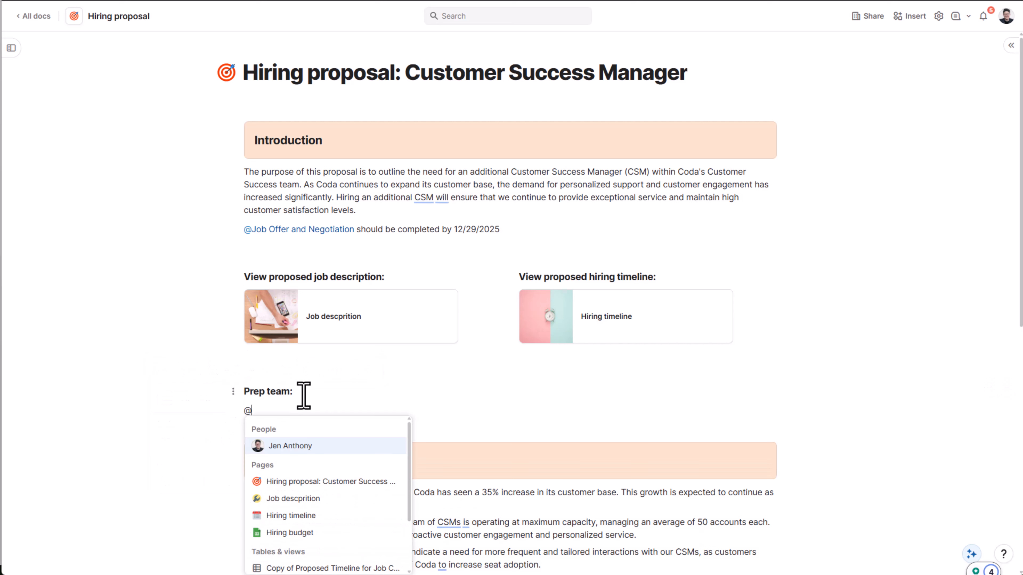
pyautogui.write('maggi')
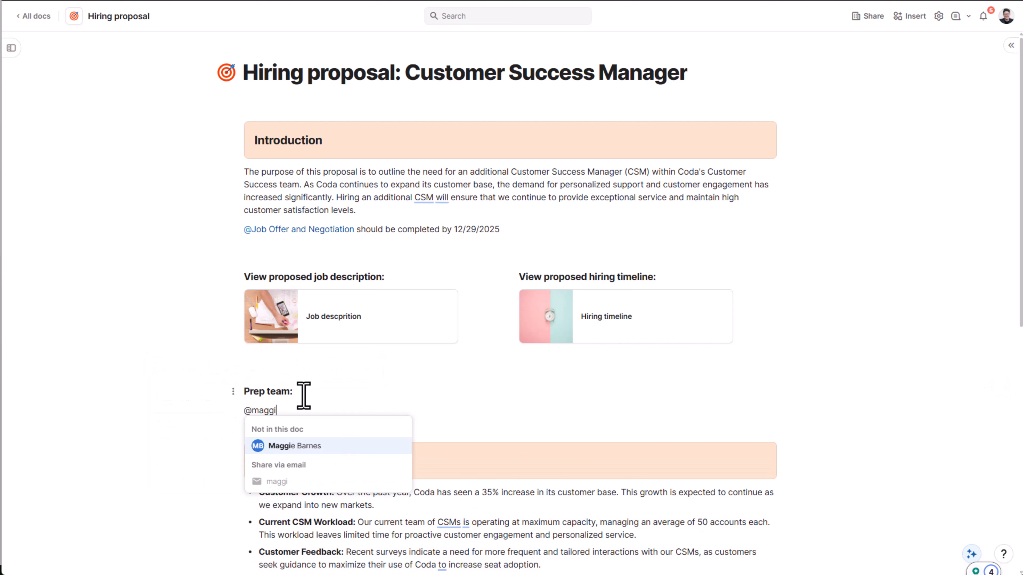
pyautogui.click(318, 446)
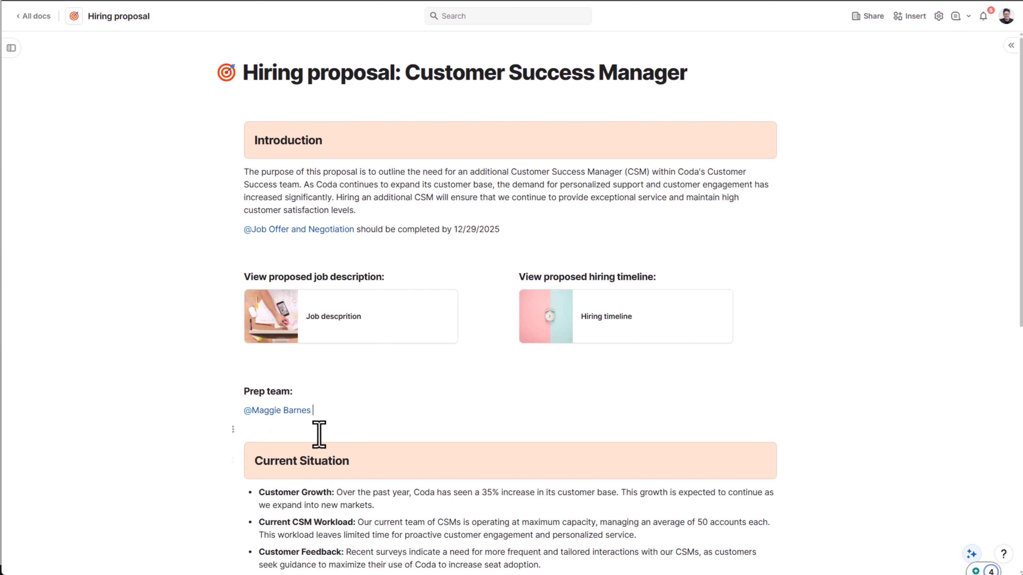
pyautogui.press('Return')
pyautogui.write('@thom')
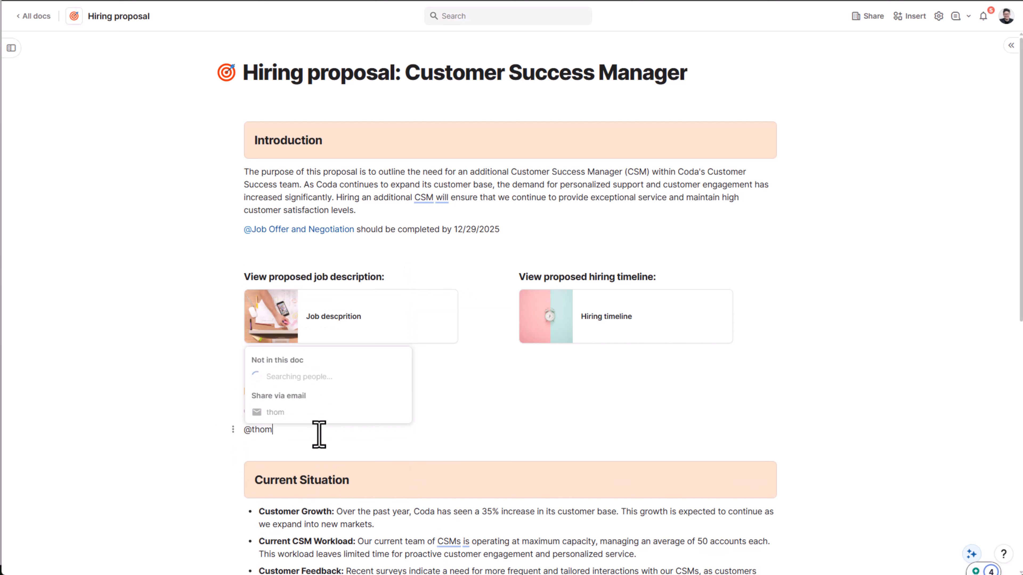
pyautogui.click(327, 467)
pyautogui.press('Return')
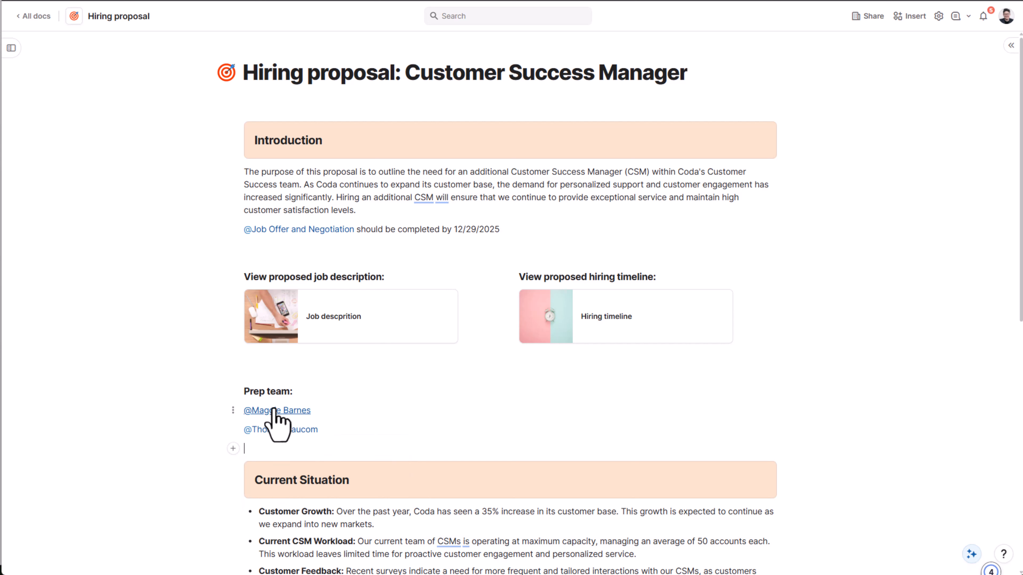
pyautogui.moveTo(274, 411)
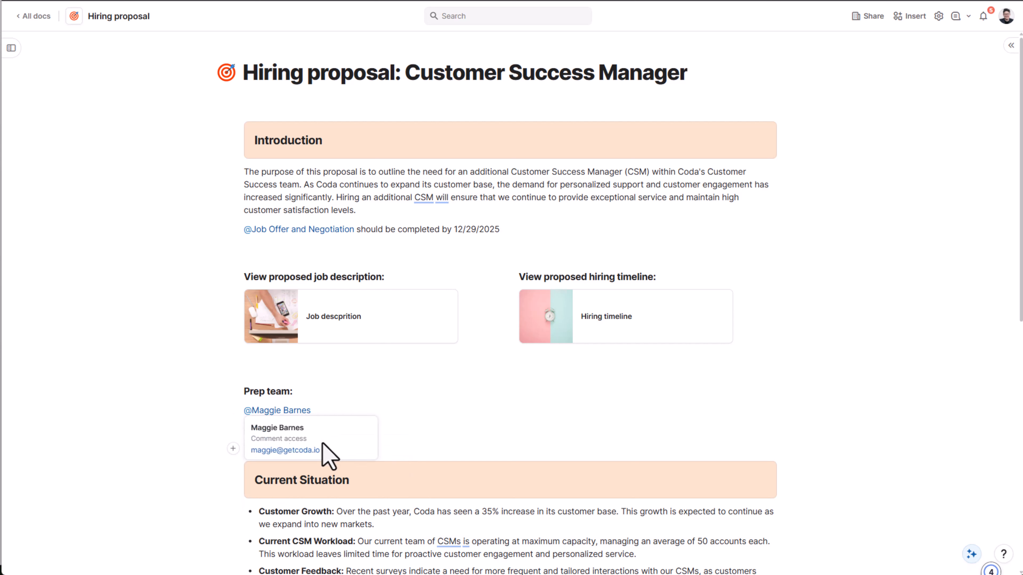
pyautogui.write('Lea')
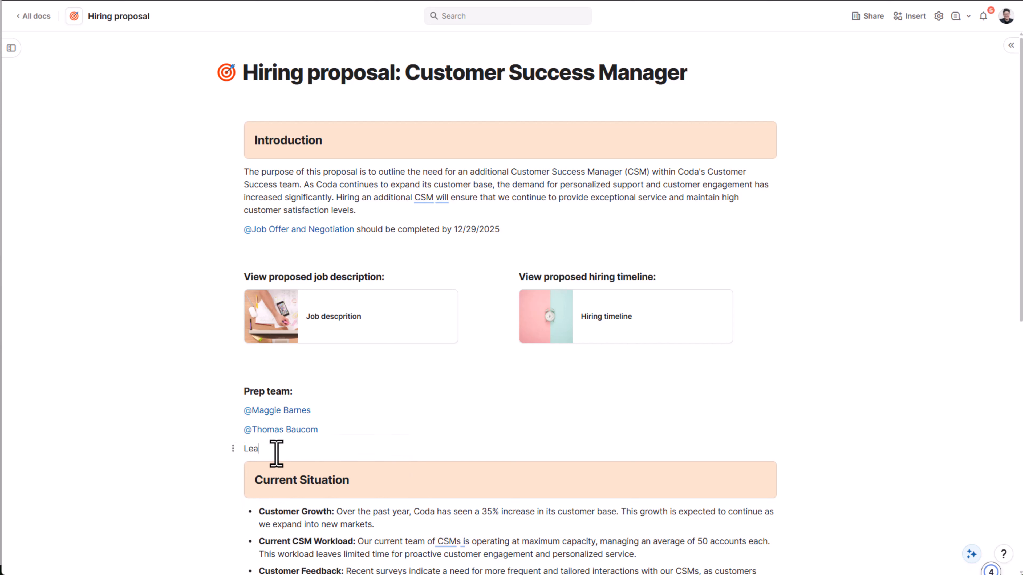
pyautogui.write('rn about the hiring budget in the ')
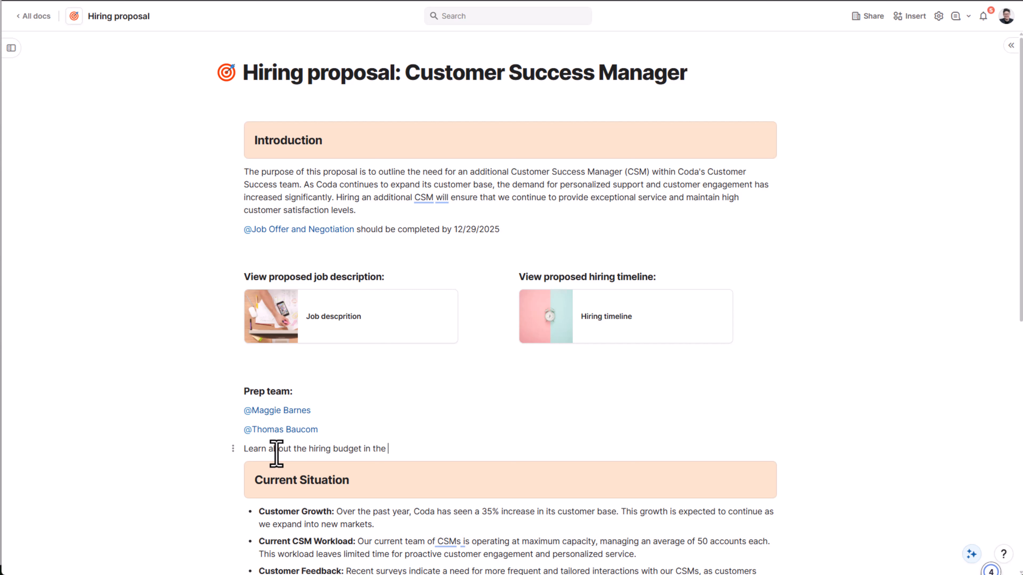
pyautogui.write('@hir')
# - Link the Hiring budget page into the sentence and end it with 'page'
pyautogui.click(433, 355)
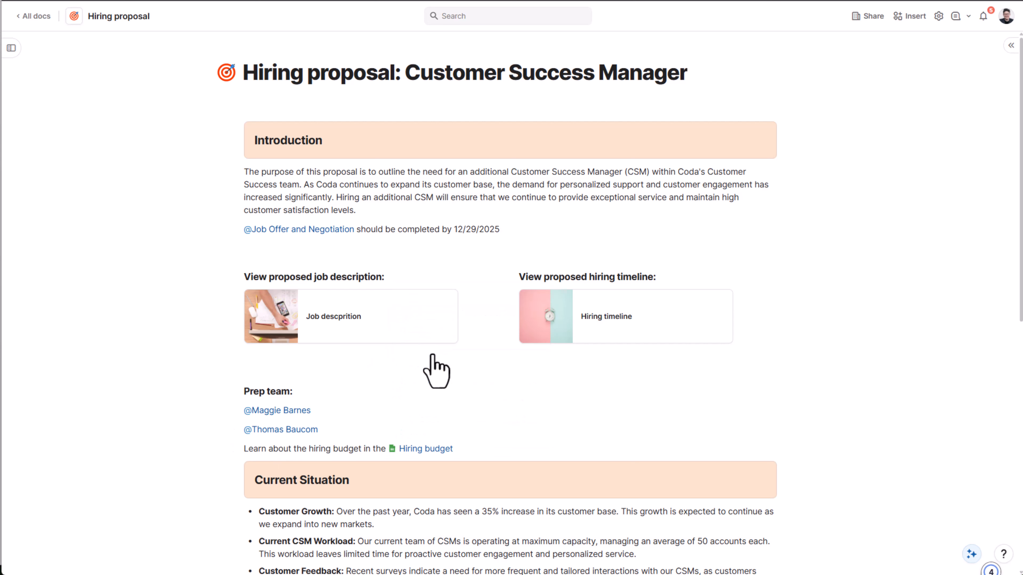
pyautogui.write('page')
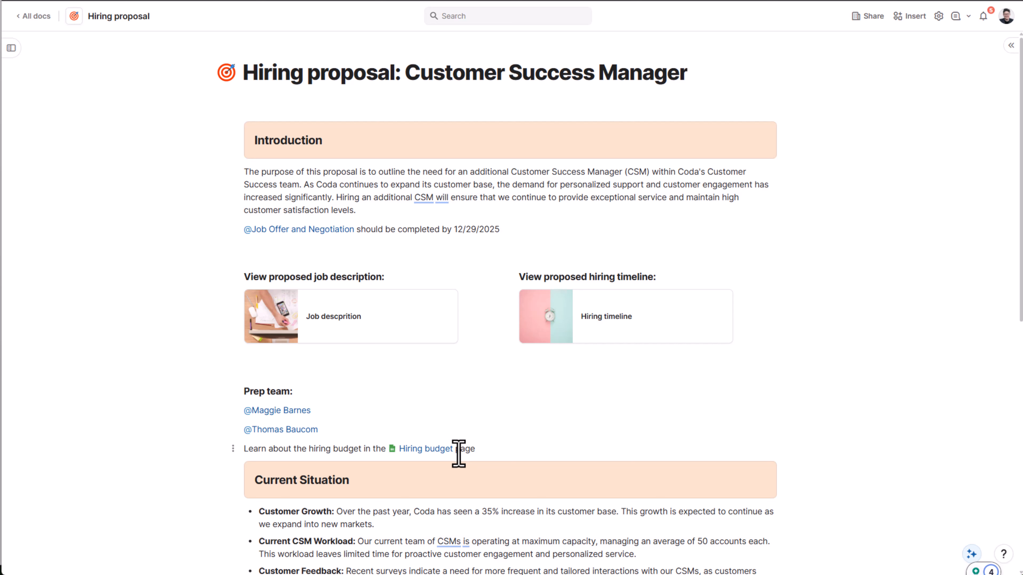
pyautogui.press('Return')
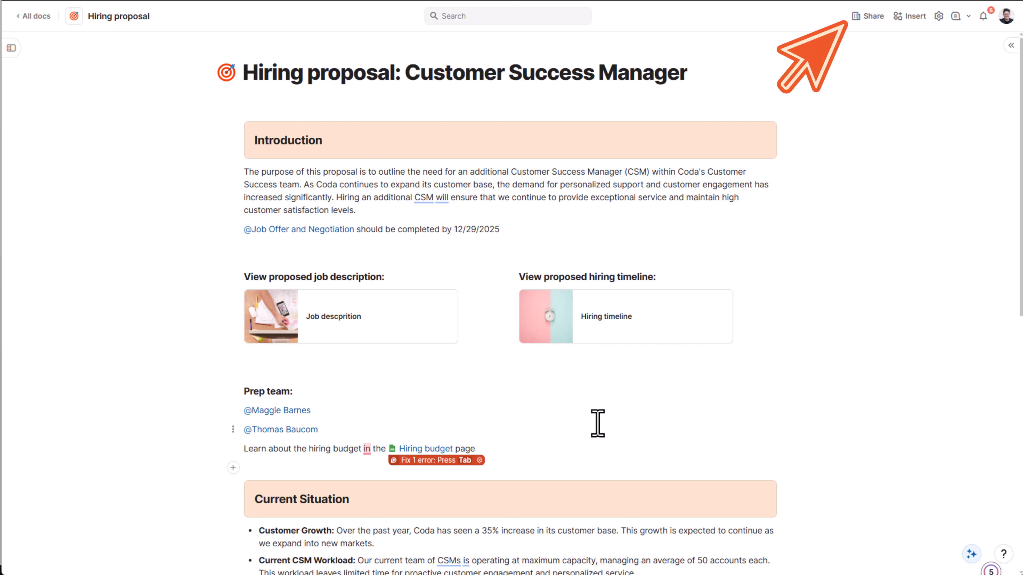
# - Open the doc's Share settings and expand the workspace's 'Can comment' access levels
pyautogui.click(868, 17)
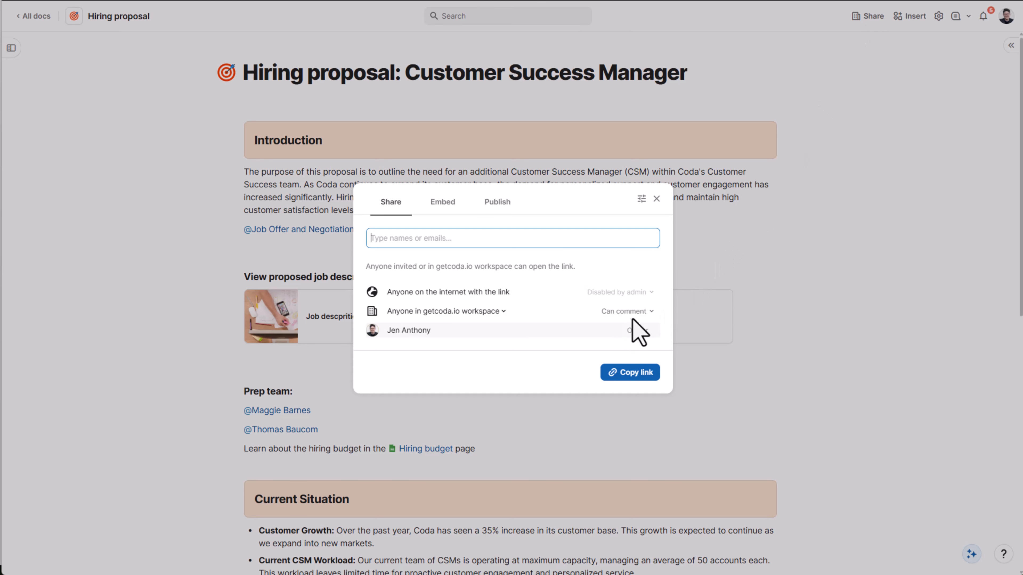
pyautogui.click(638, 312)
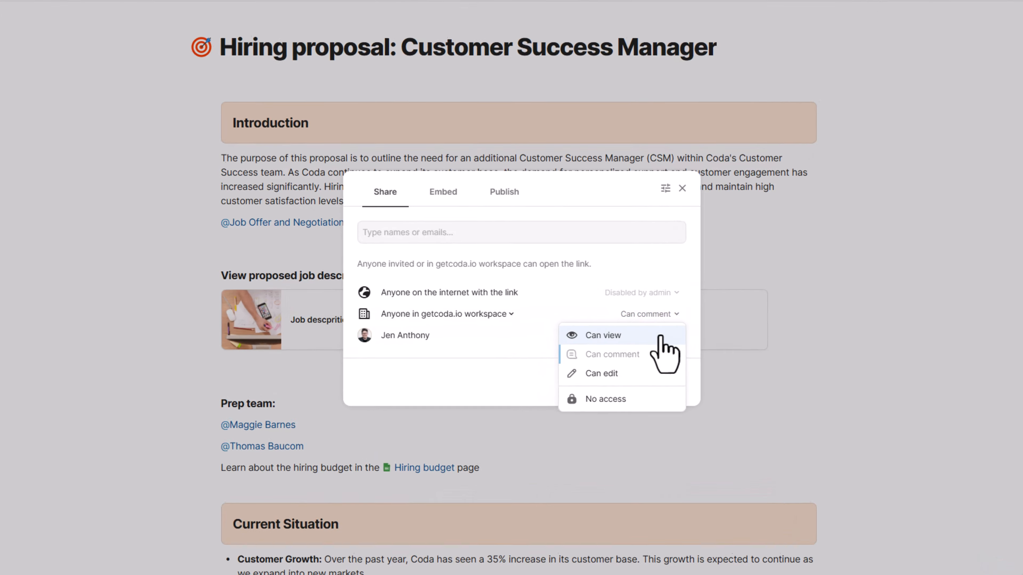